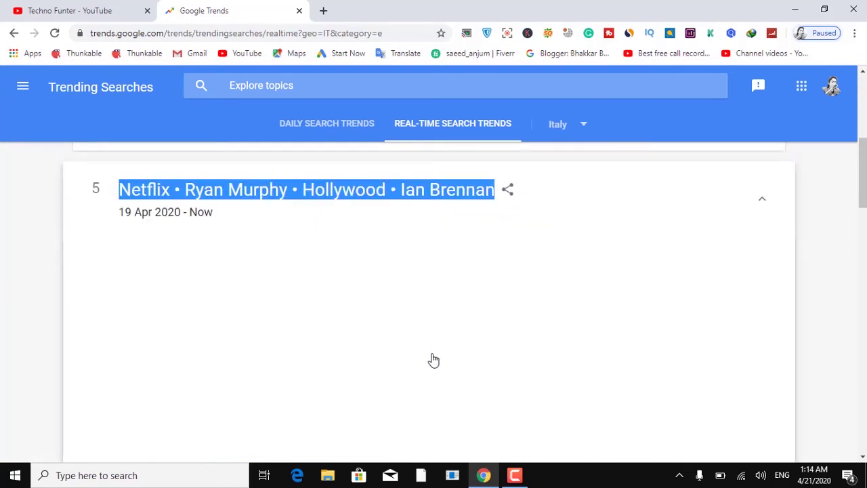
- Examine the interest graph, related news and related queries of the fifth real-time trending topic for Italy
left_click_drag(862, 198, 863, 255)
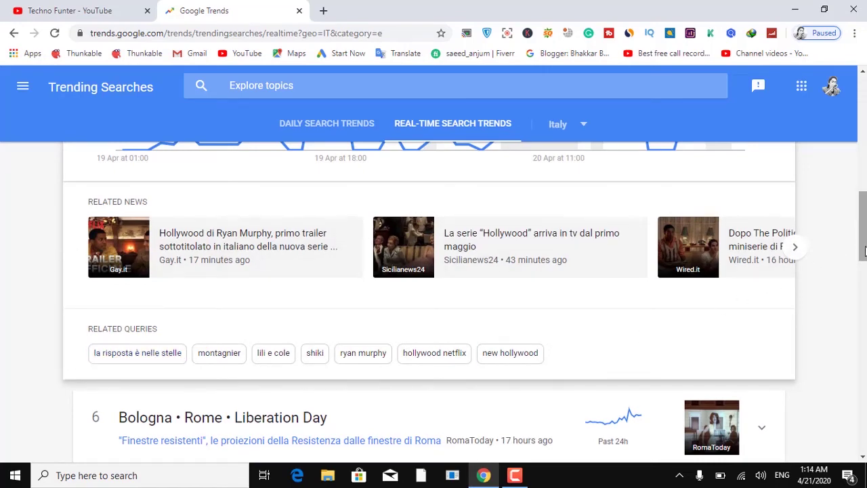
left_click_drag(864, 250, 865, 189)
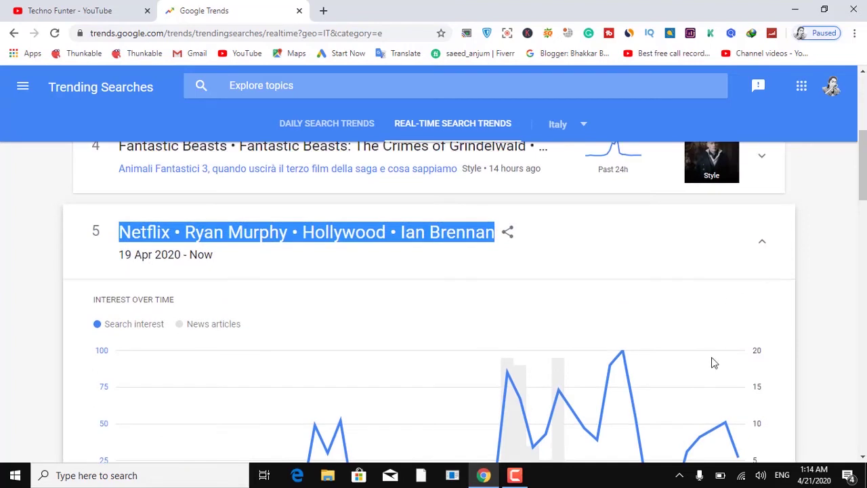
scroll(856, 190, "down", 2)
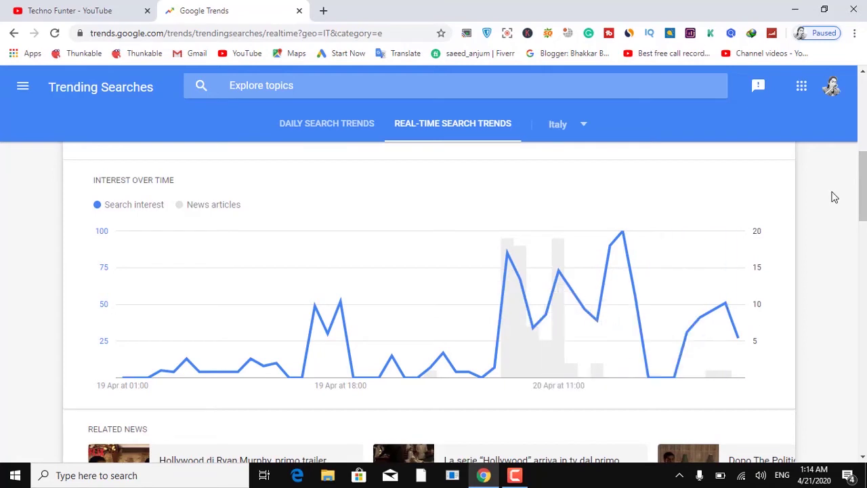
scroll(859, 197, "up", 2)
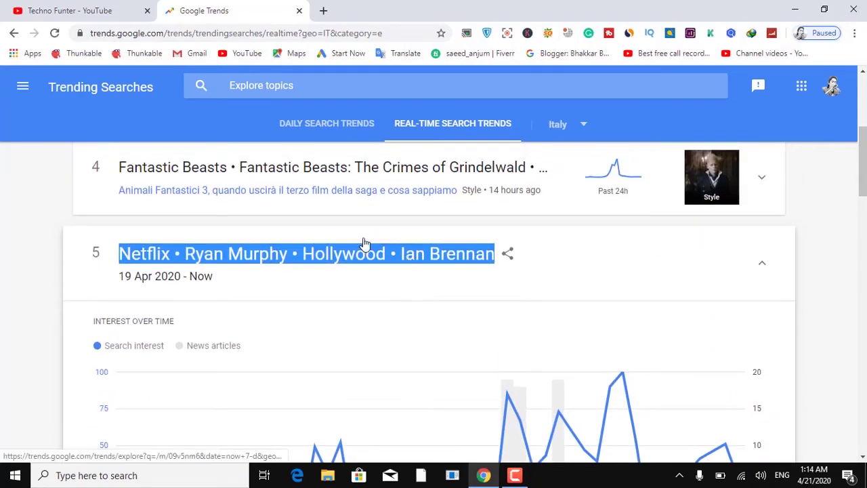
- Look up "Netflix • Ryan Murphy • Hollywood • Ian Brennan" in vidIQ's Keyword Inspector on the YouTube channel page
left_click(93, 10)
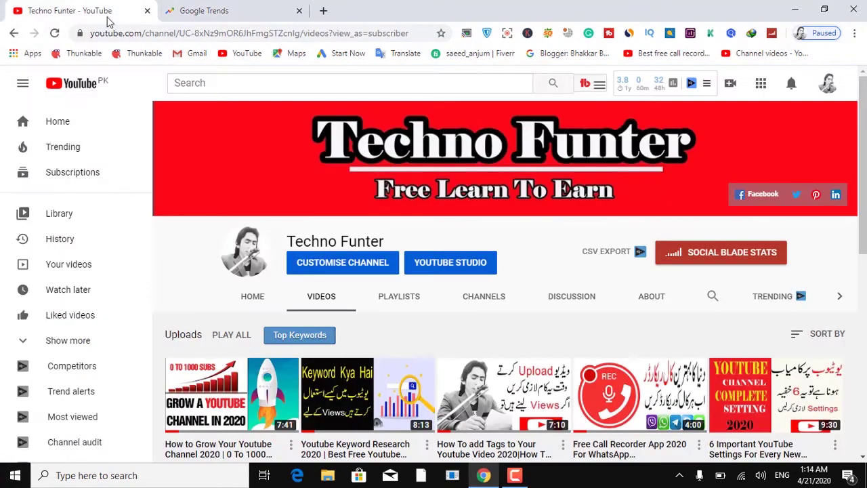
left_click(708, 86)
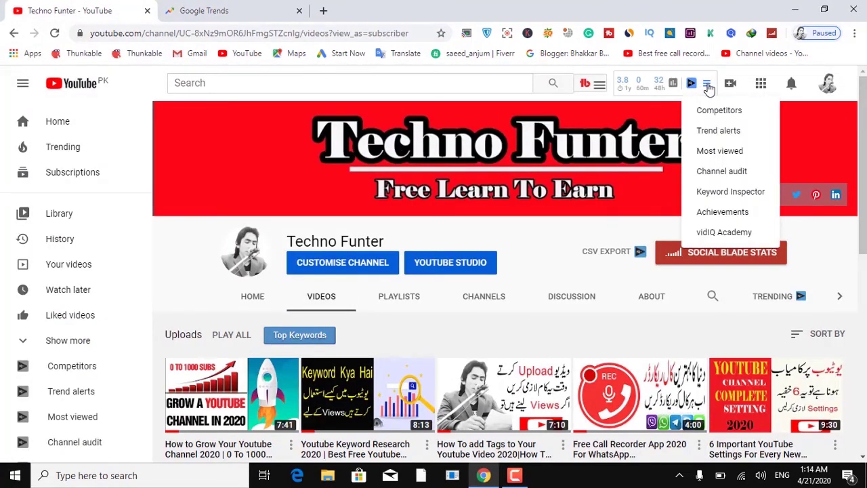
left_click(730, 193)
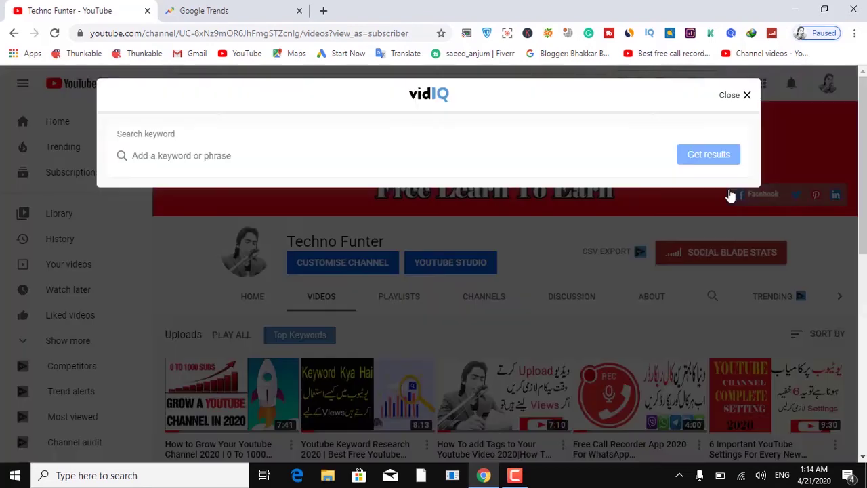
left_click(200, 157)
type("Netflix • Ryan Murphy • Hollywood • Ian Brennan")
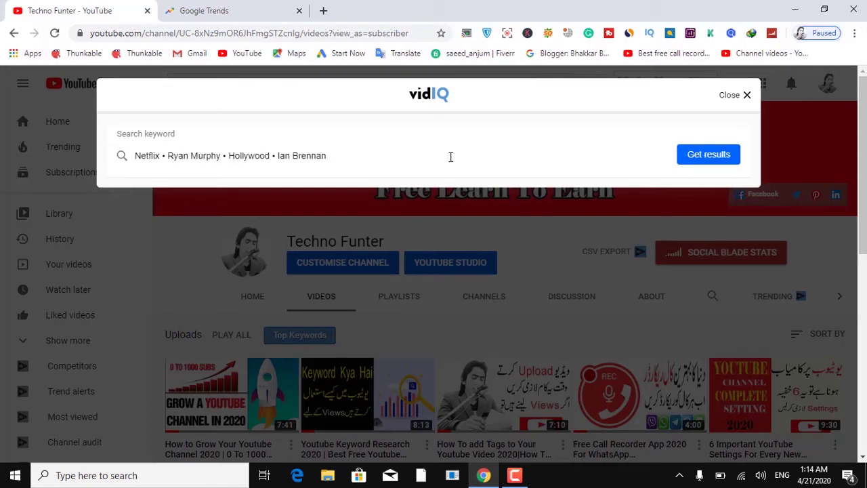
left_click(720, 163)
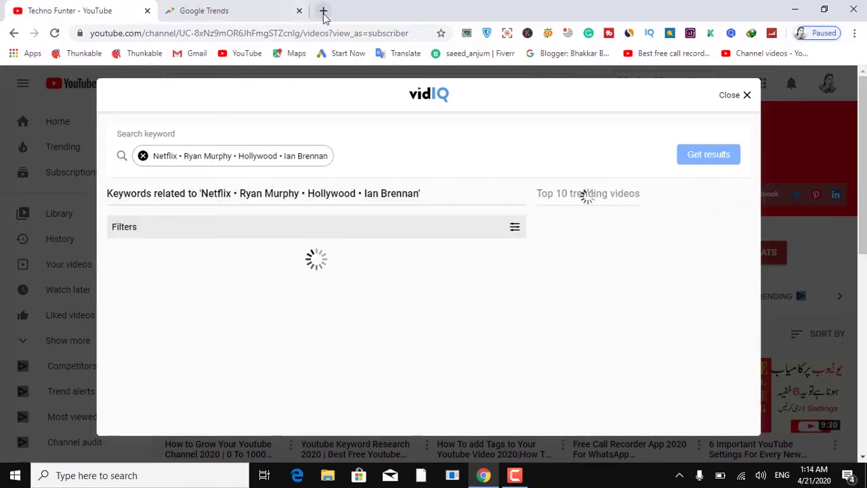
- Search Google for "google keyword planner tool" in a separate tab, and check the vidIQ keyword scores while Google Ads loads
left_click(323, 12)
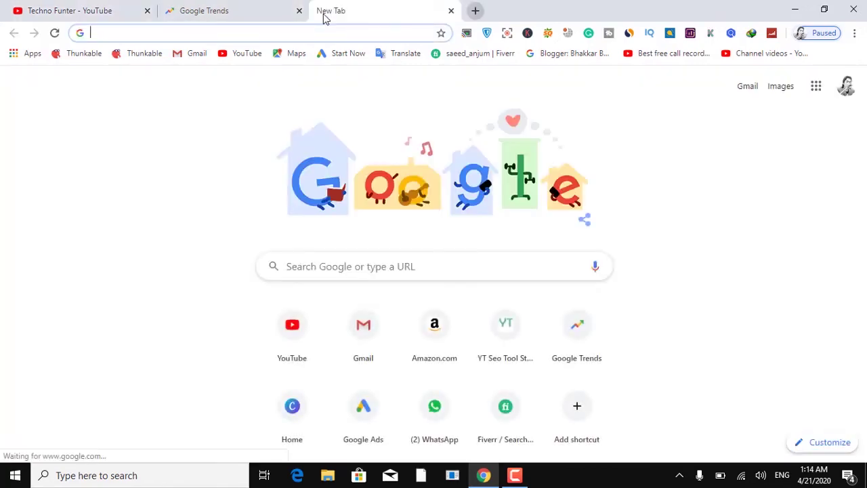
type("google.com")
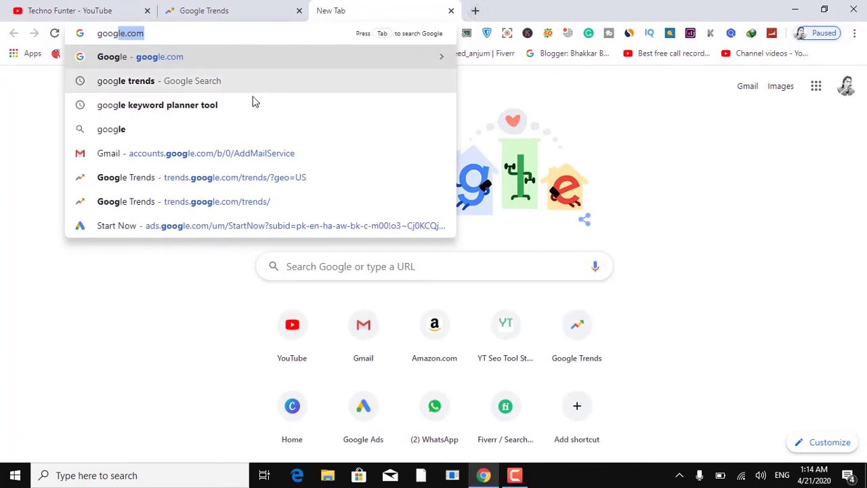
left_click(241, 105)
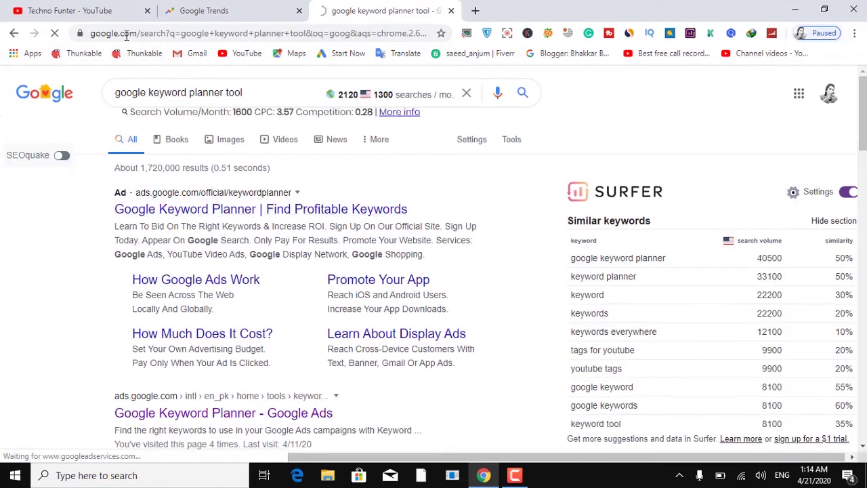
left_click(118, 7)
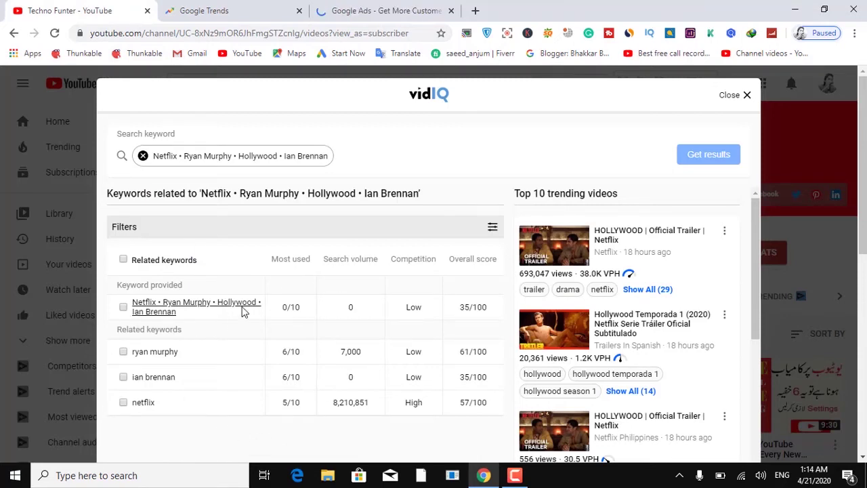
left_click(370, 9)
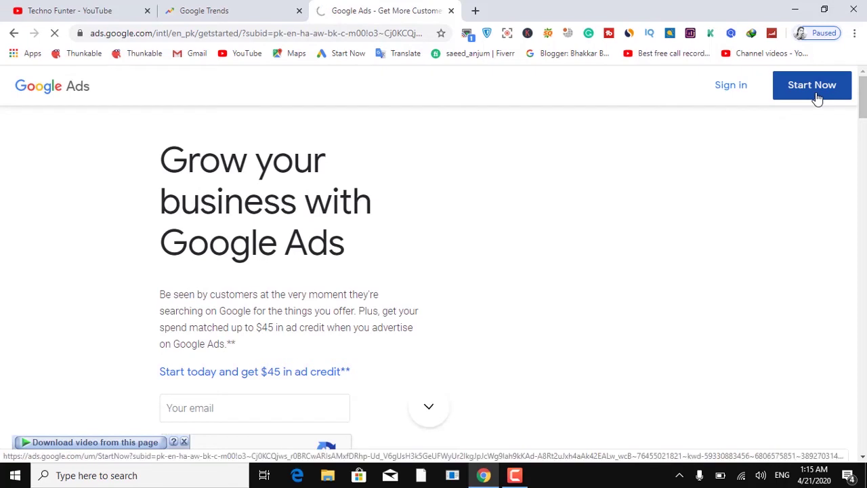
- Enter the Google Ads account from its start page and open the Keyword Planner
left_click(817, 95)
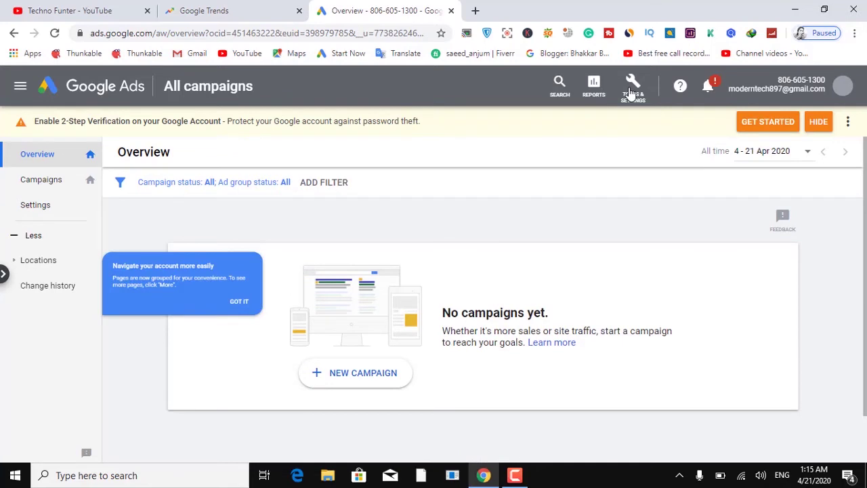
left_click(631, 92)
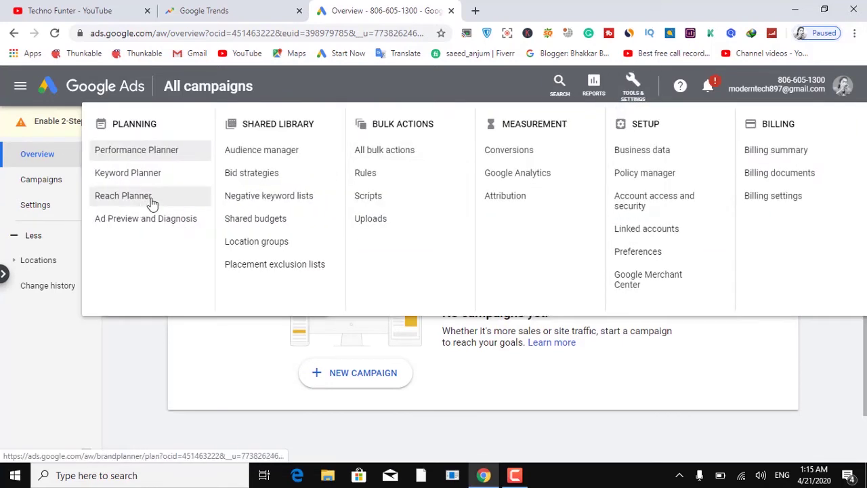
left_click(139, 175)
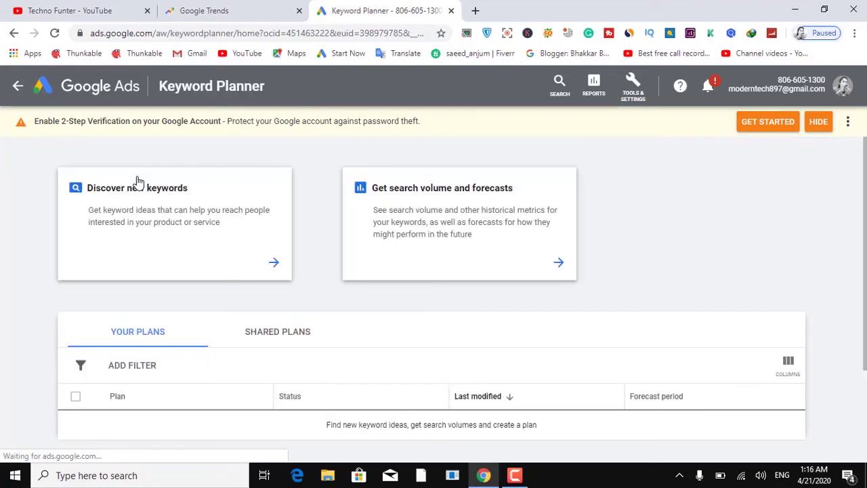
- Try to discover new keywords for "Netflix • Ryan Murphy • Hollywood • Ian Brennan" with brand names included
left_click(141, 194)
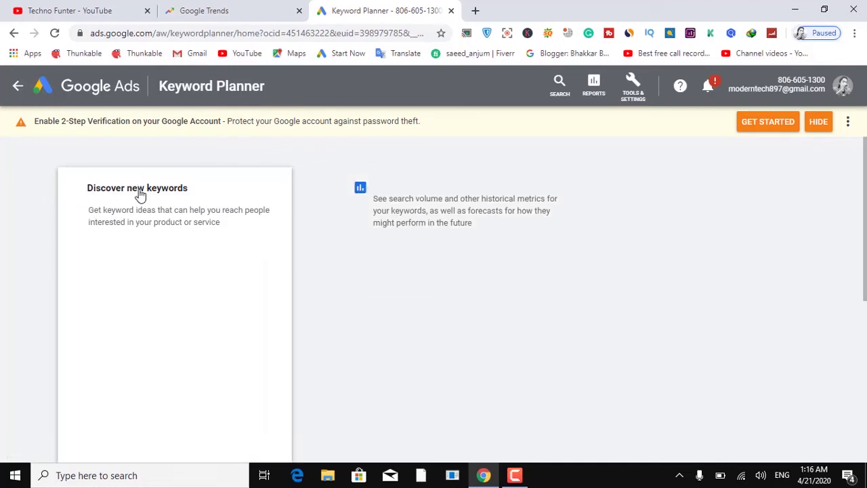
type("Netflix • Ryan Murphy • Hollywood • Ian Brennan")
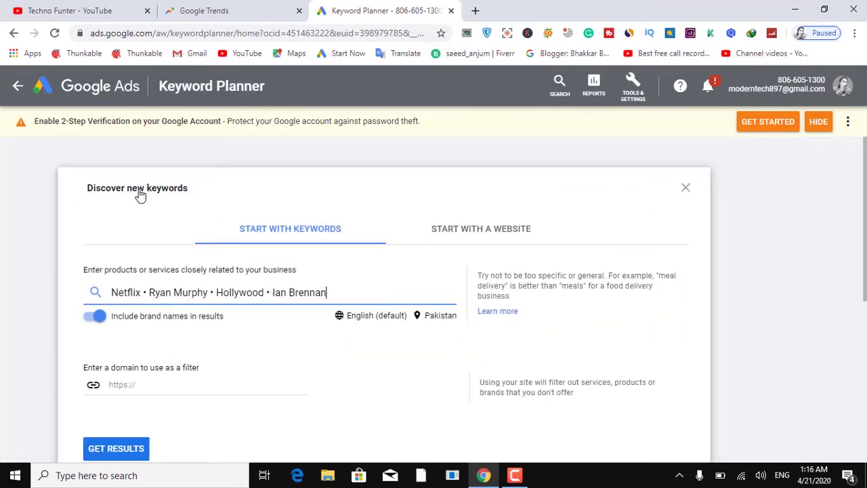
left_click(123, 456)
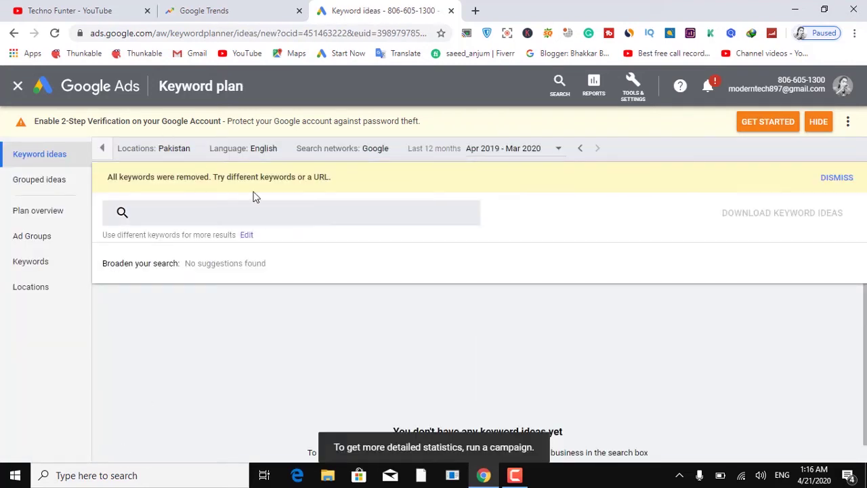
- Replace the keyword search with only "Netflix" and get its keyword ideas
left_click(235, 217)
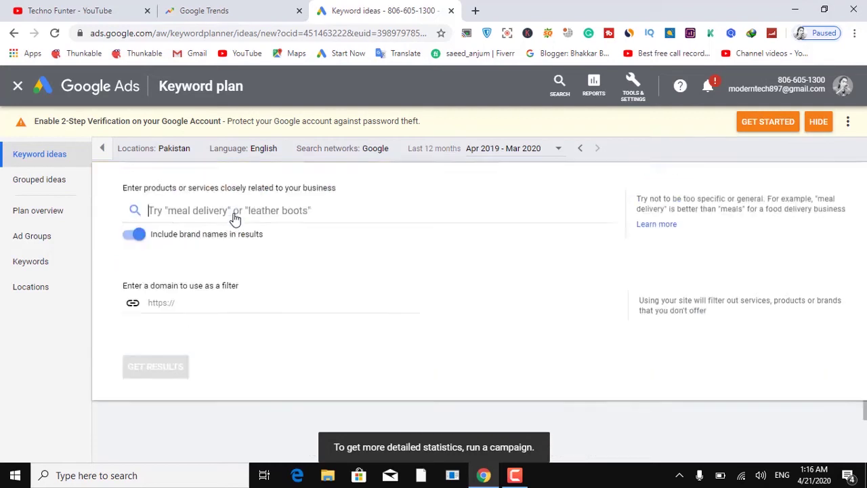
type("Netflix • Ryan Murphy • Hollywood • Ian Brennan")
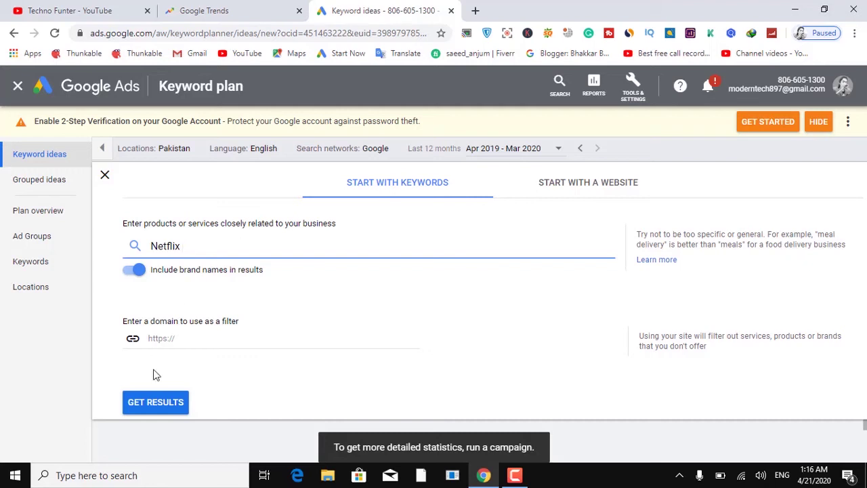
left_click(176, 403)
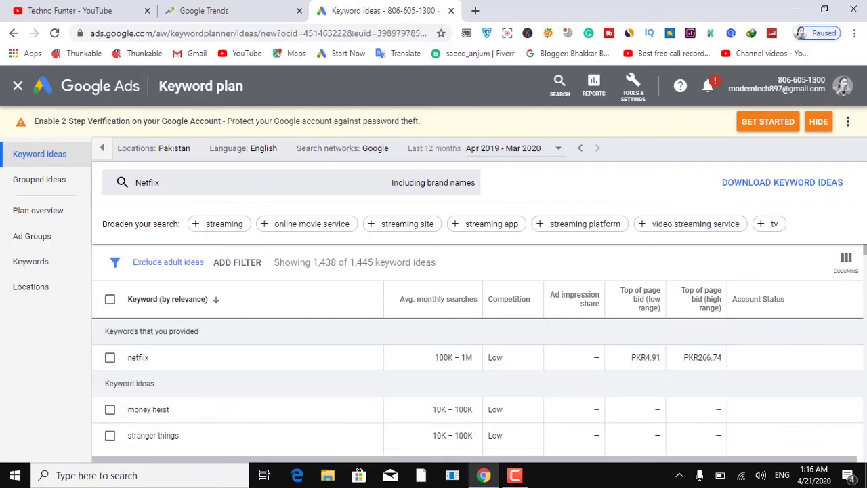
- Look through the Netflix keyword ideas and set the search networks to Google and search partners
scroll(862, 339, "down", 6)
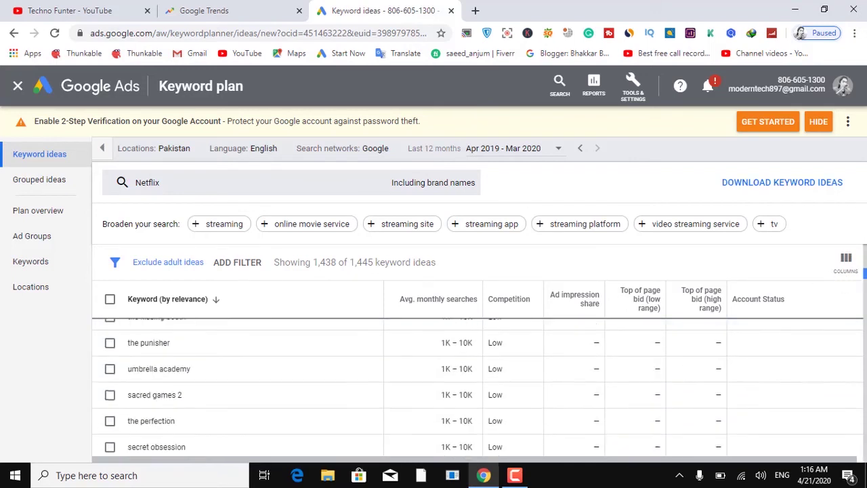
scroll(861, 339, "up", 6)
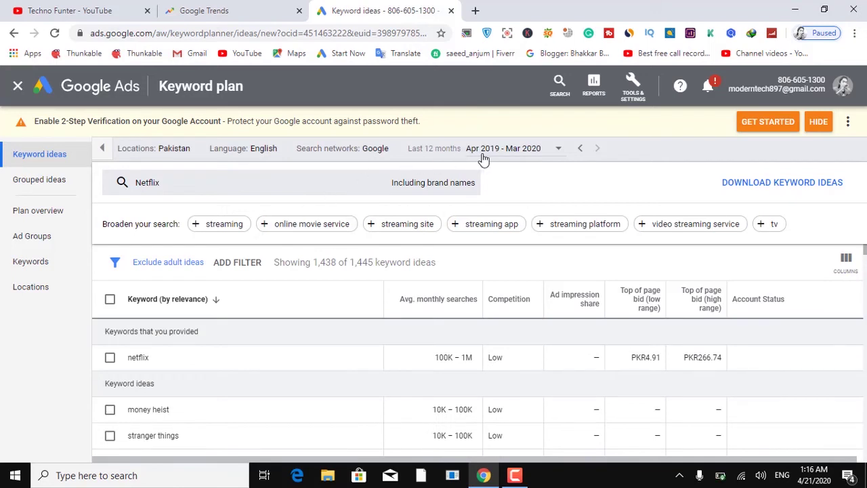
left_click(378, 149)
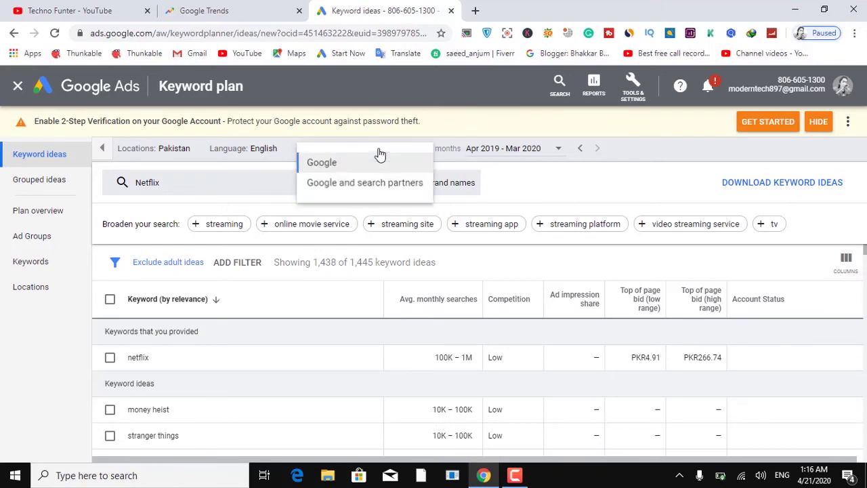
left_click(376, 184)
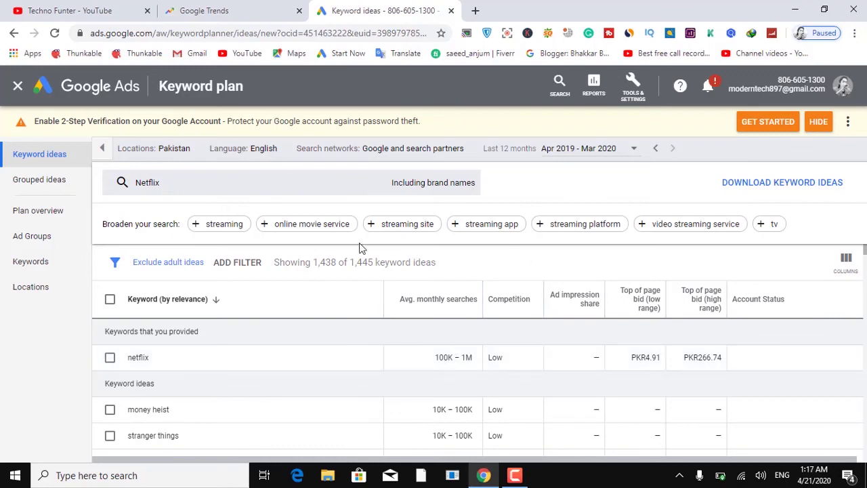
- Return to the vidIQ results, look up the related keyword "netflix" and compare it with the Google Trends topic
left_click(194, 12)
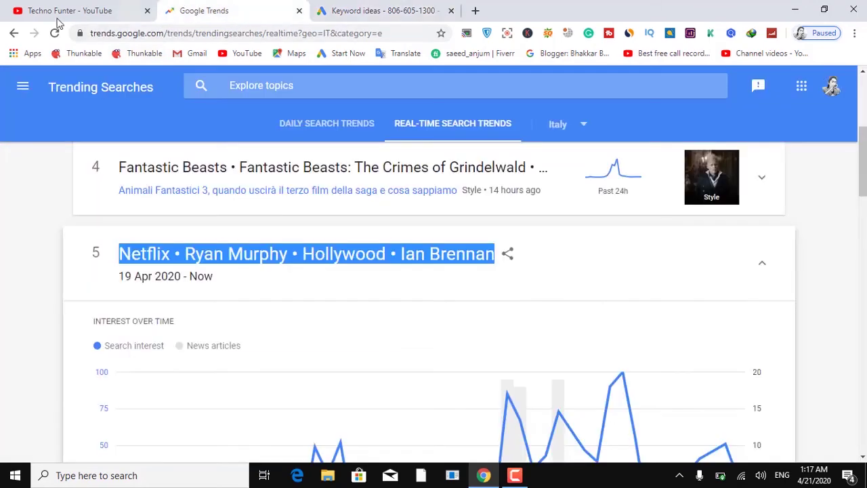
left_click(55, 12)
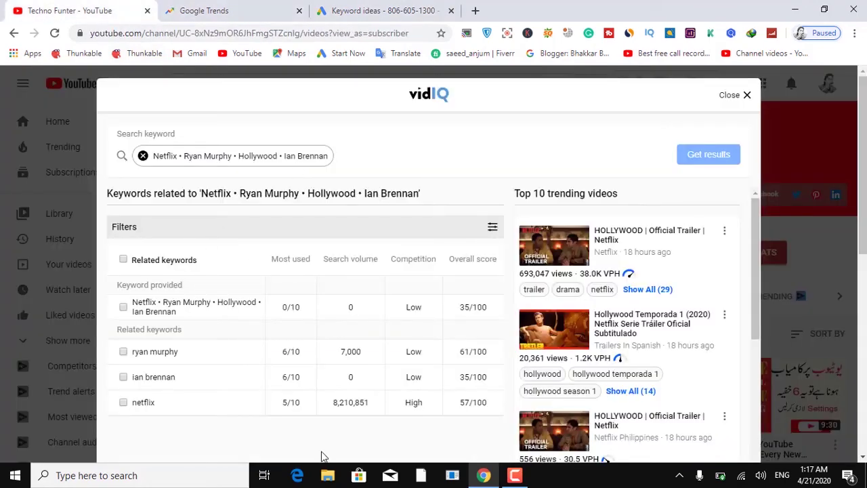
left_click(136, 407)
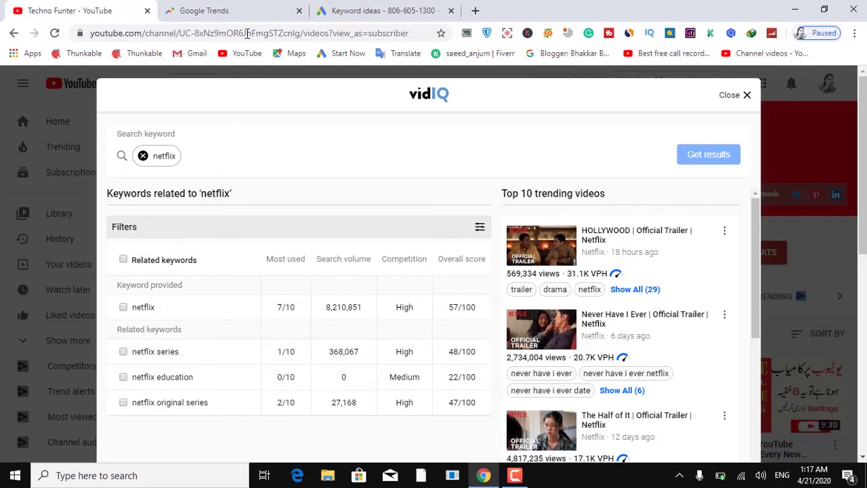
left_click(228, 10)
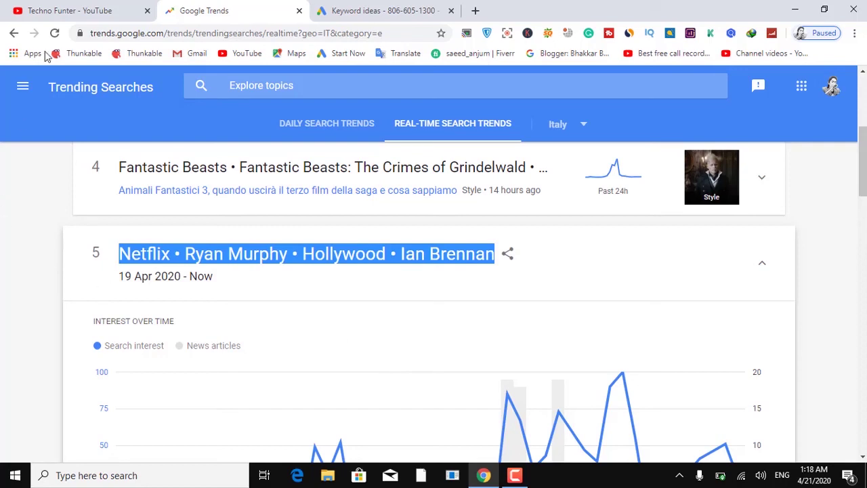
left_click(63, 11)
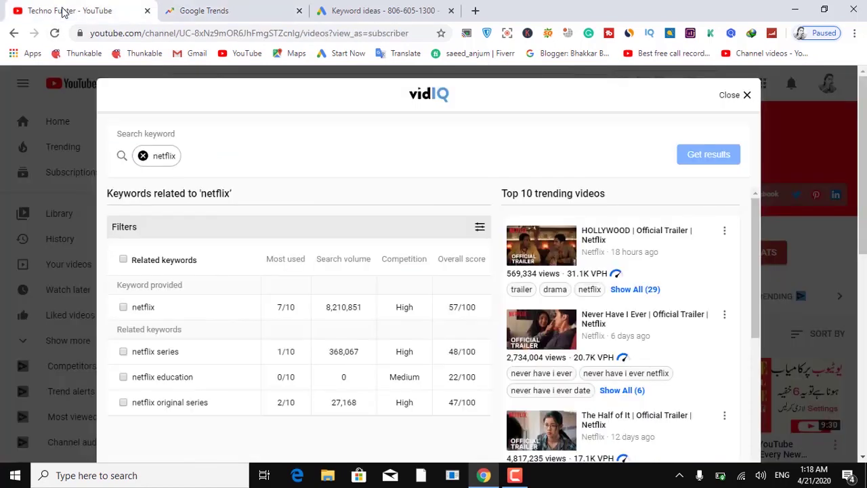